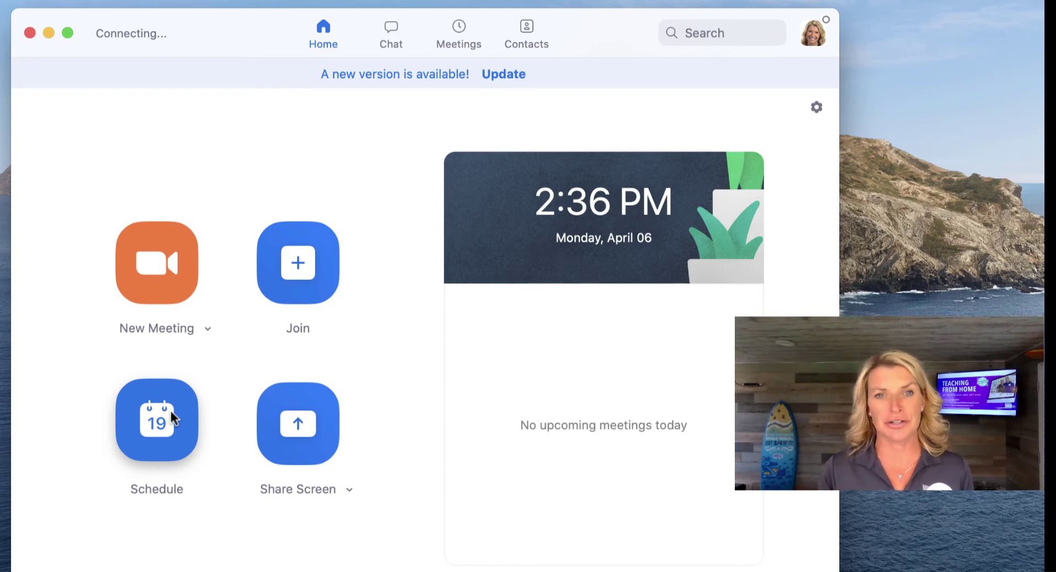
- Look through the chat and upcoming meetings sections, and return to the home screen
click(392, 29)
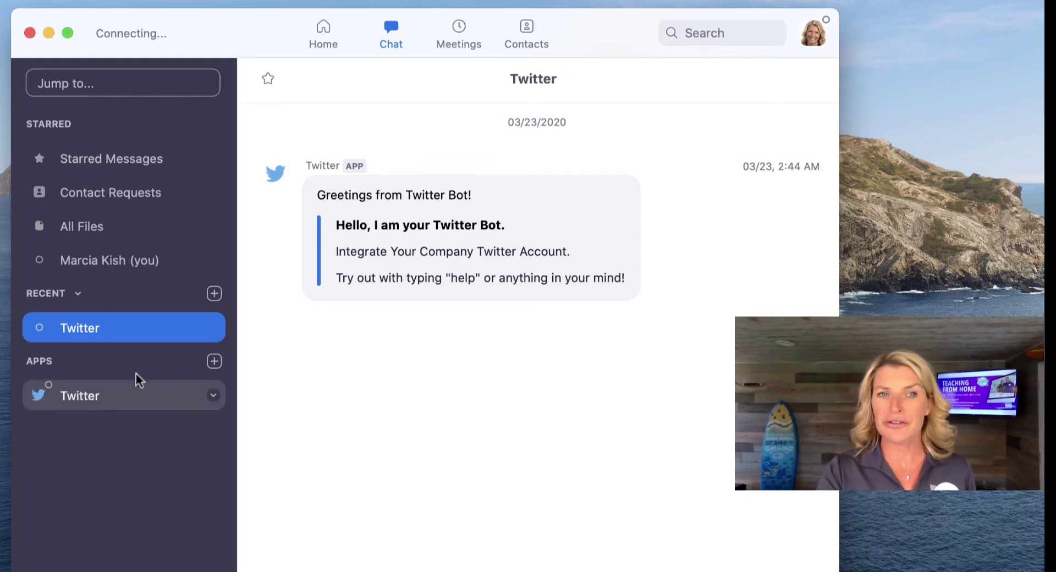
click(469, 28)
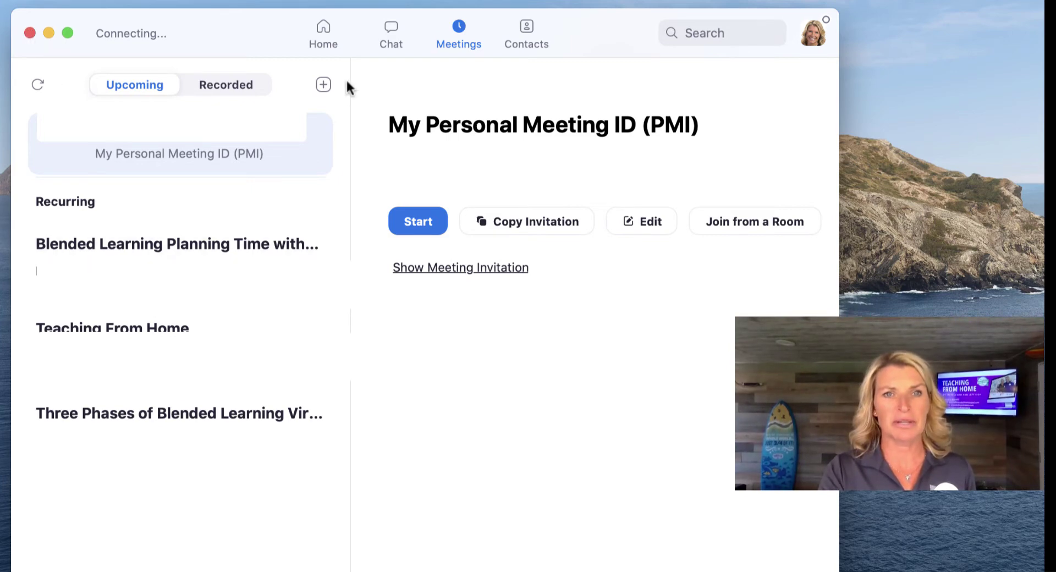
click(319, 30)
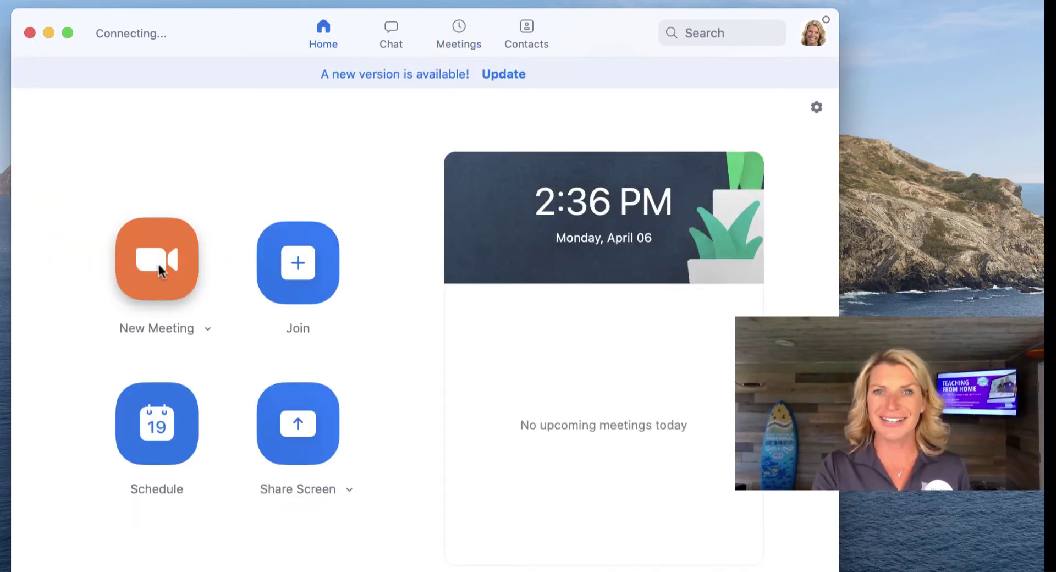
- Start a new meeting, ending the one in progress, and join it with computer audio
click(159, 264)
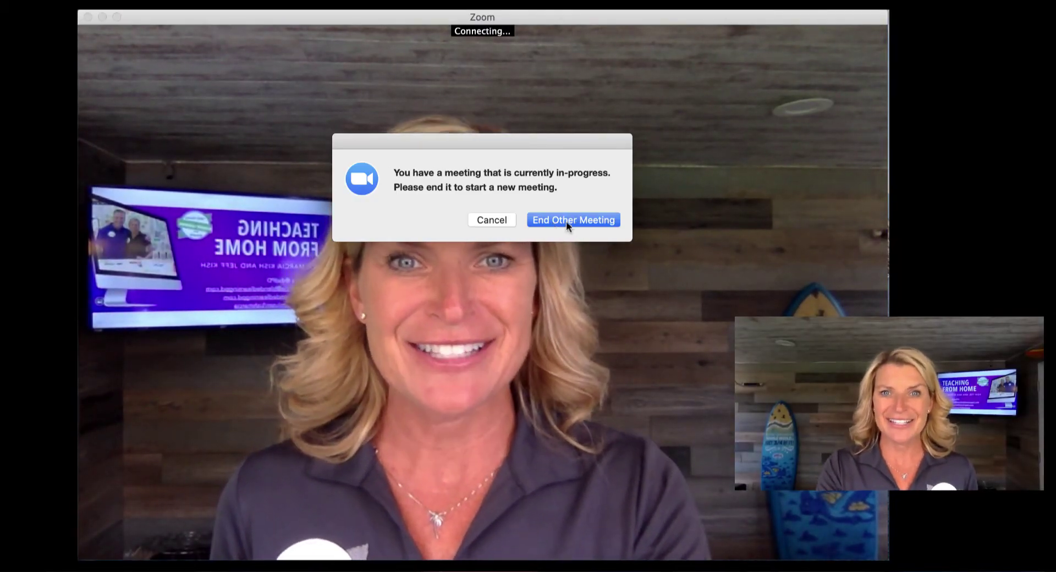
click(582, 220)
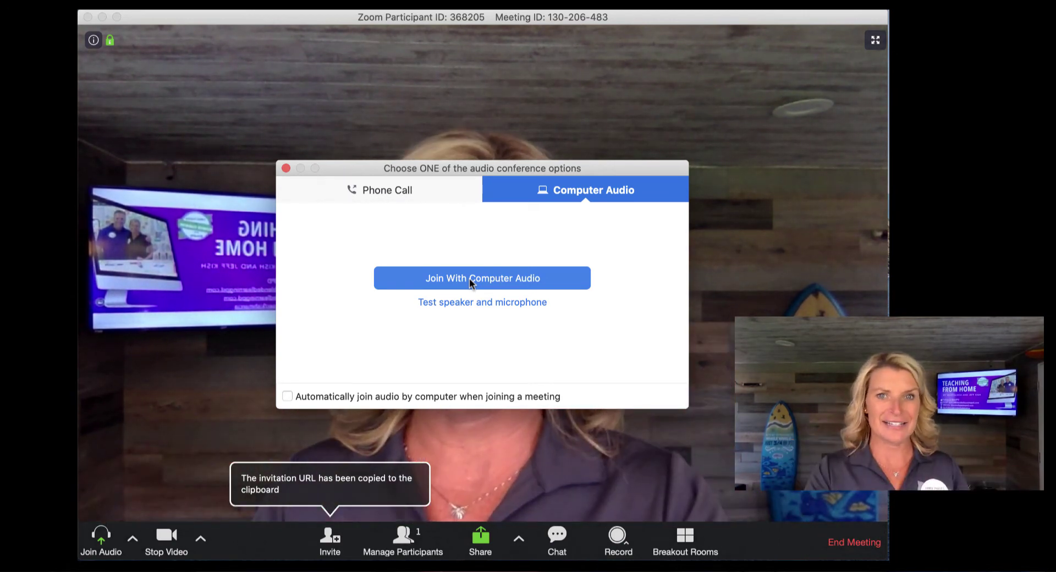
click(470, 278)
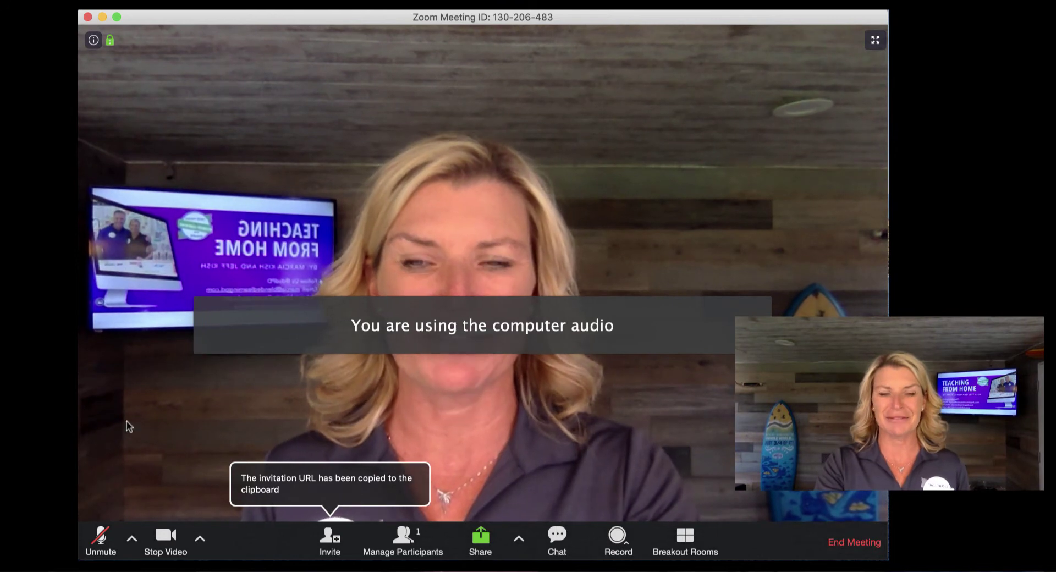
- Unmute the microphone and turn off the camera video
click(99, 541)
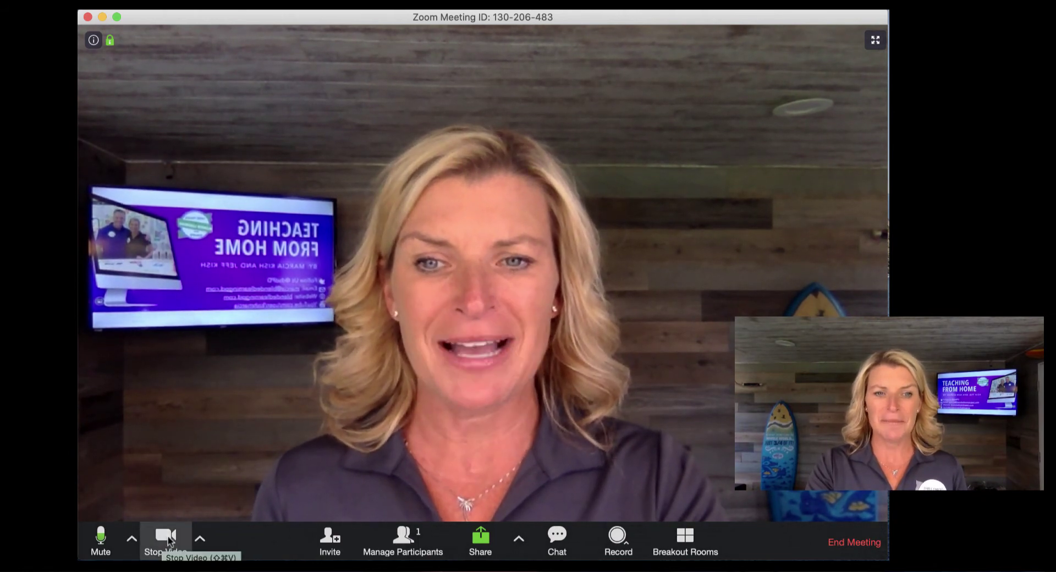
click(167, 539)
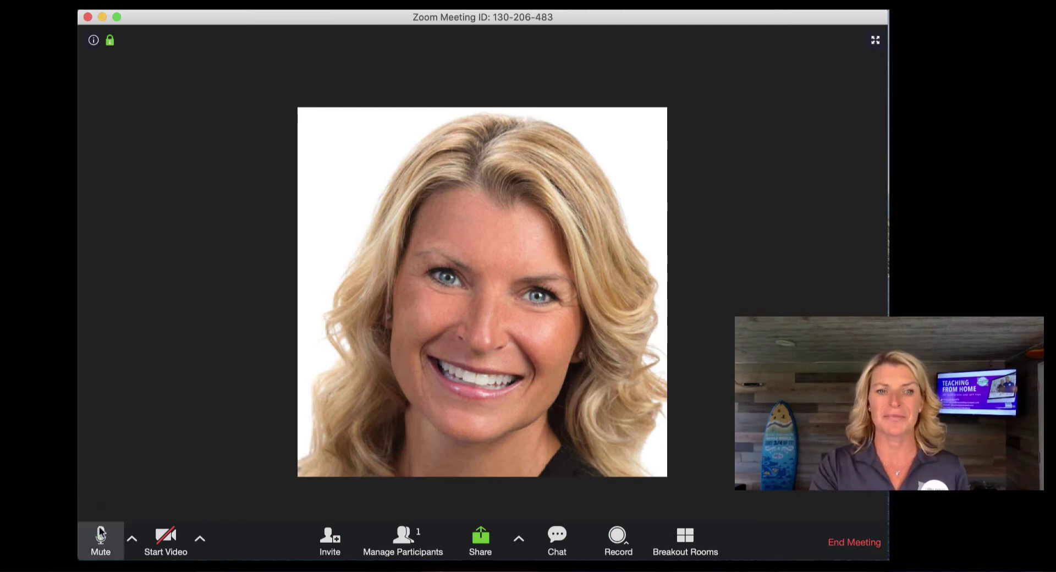
- Examine the available microphone and speaker choices, and the camera and virtual background options
click(132, 539)
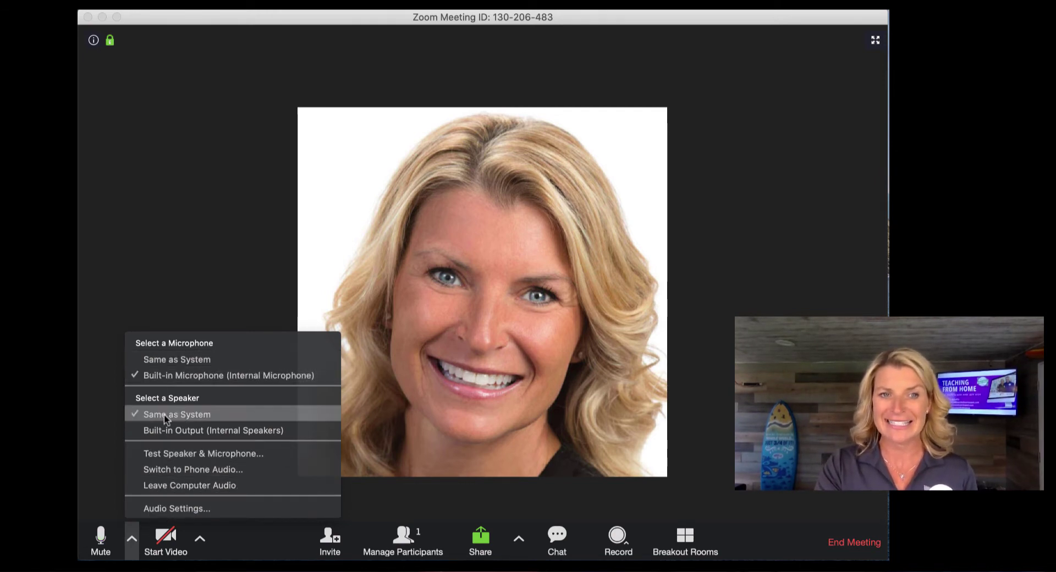
click(201, 538)
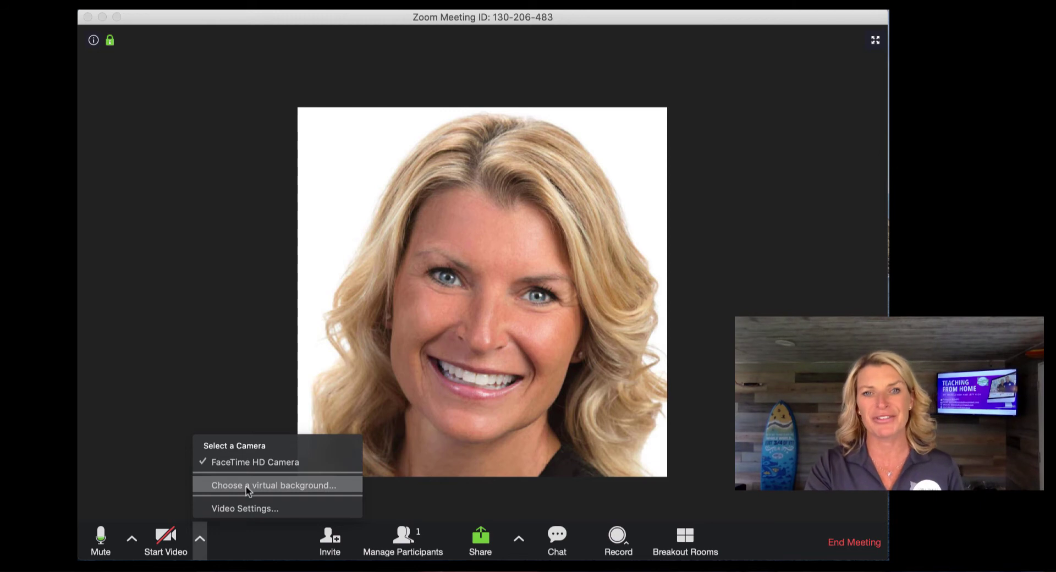
click(272, 538)
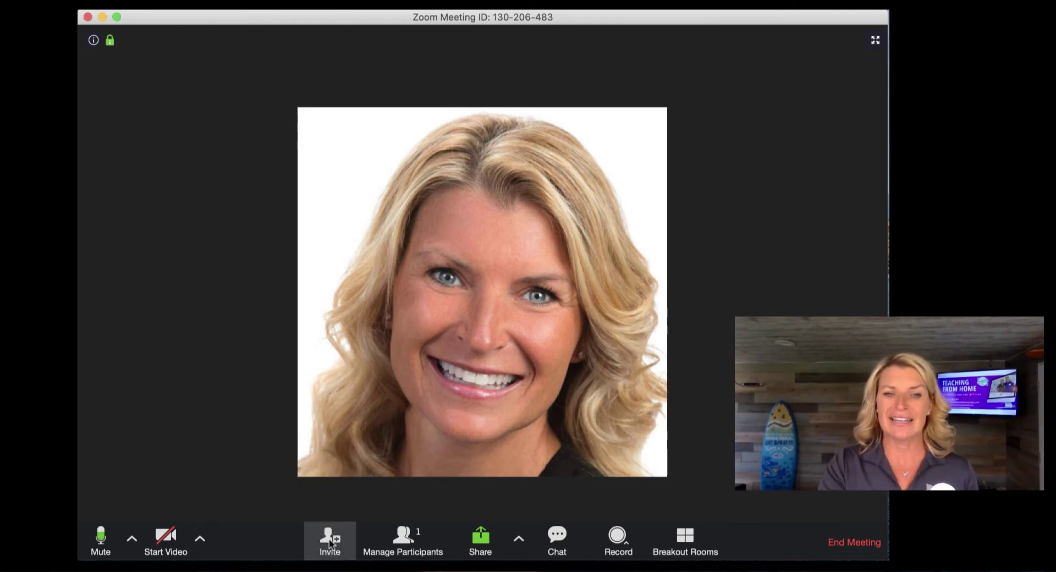
- Examine the contact and email options for inviting people to the meeting, and close the invitation window
click(329, 539)
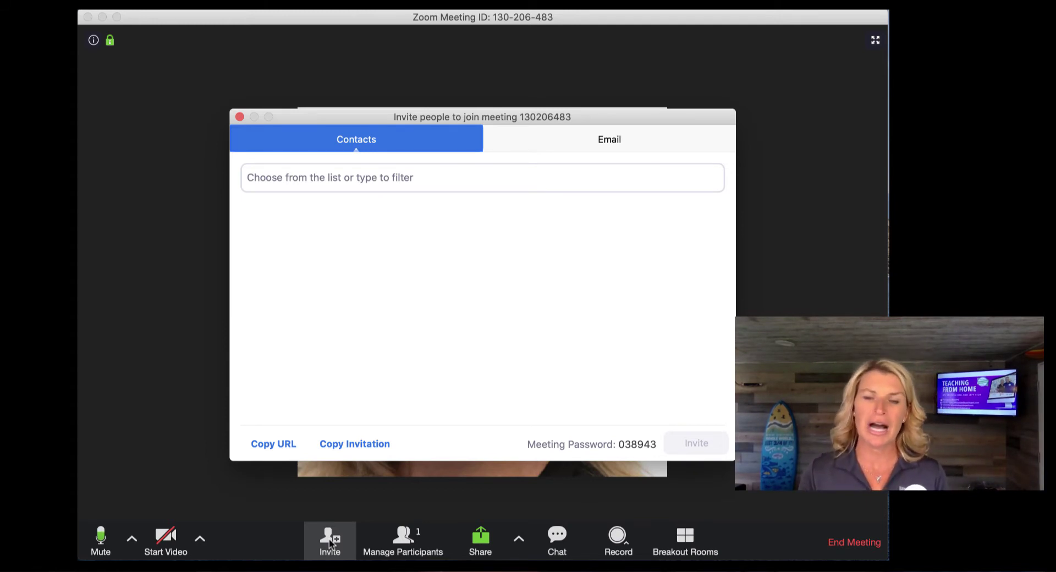
click(590, 142)
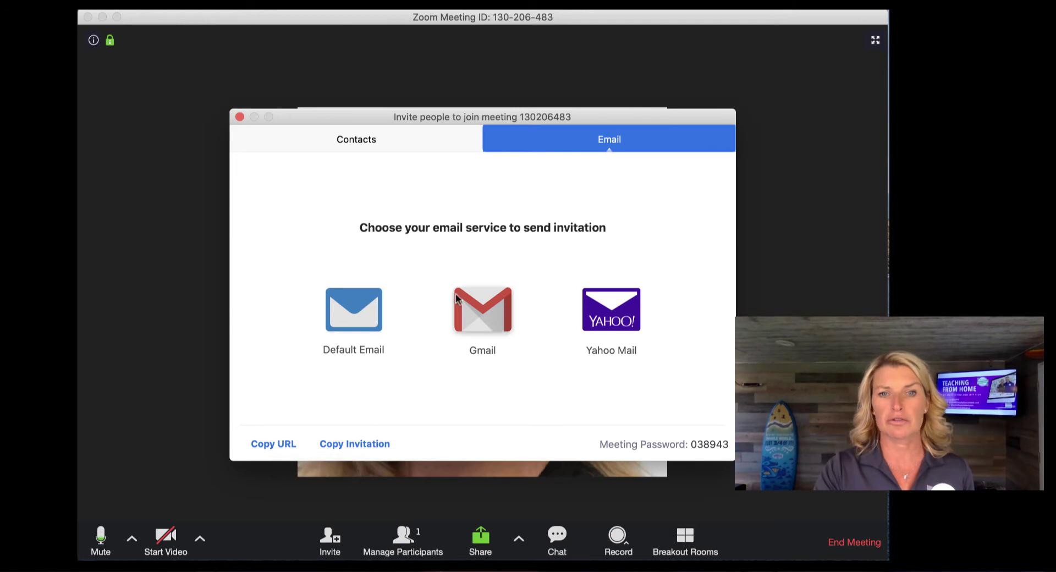
click(240, 117)
- Show the participants list, try the yes, no, go slower, go faster and need a break feedback, and clear all feedback
click(404, 543)
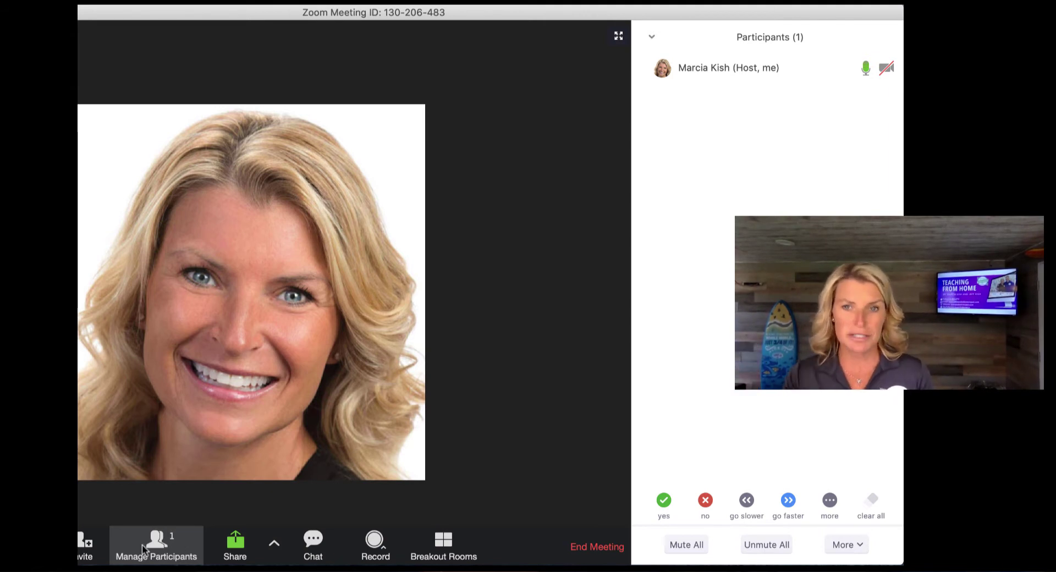
click(664, 500)
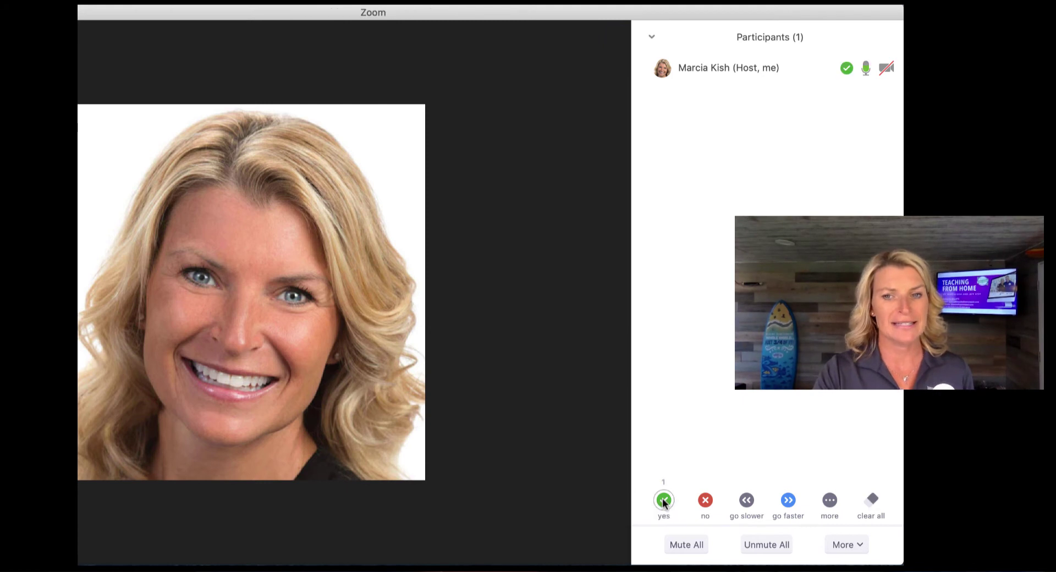
click(705, 500)
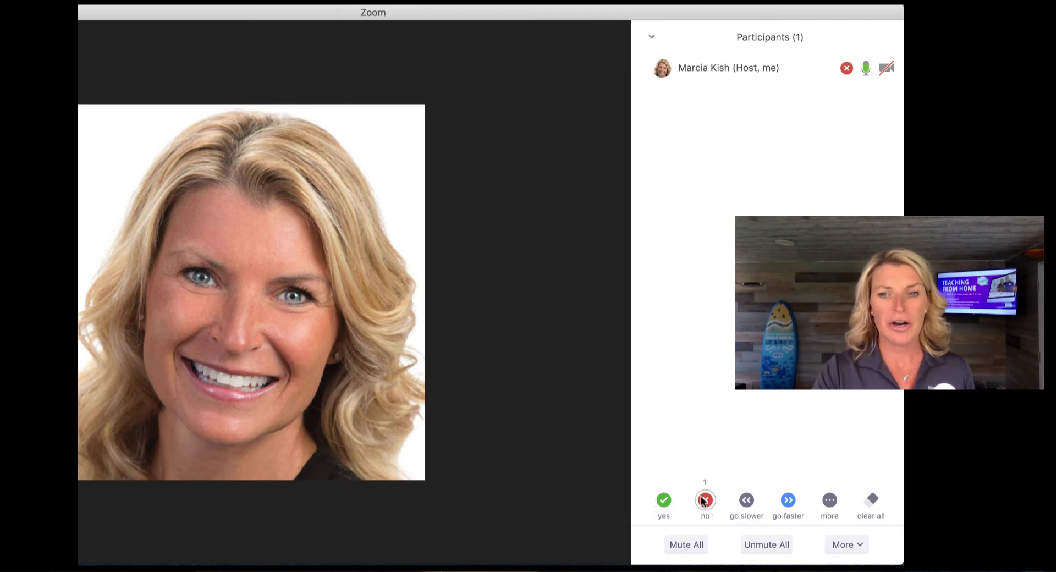
click(747, 500)
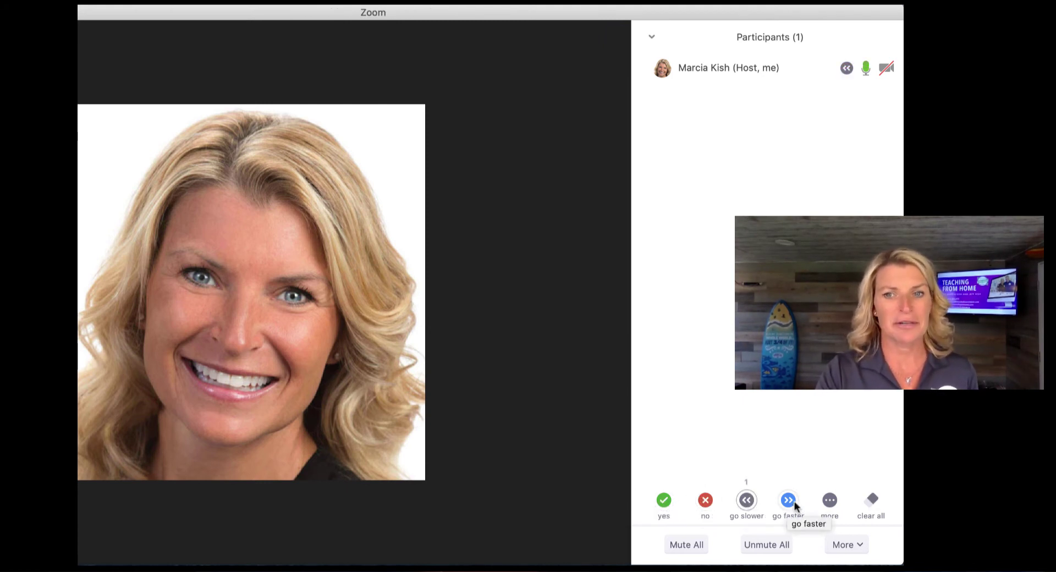
click(785, 501)
click(830, 500)
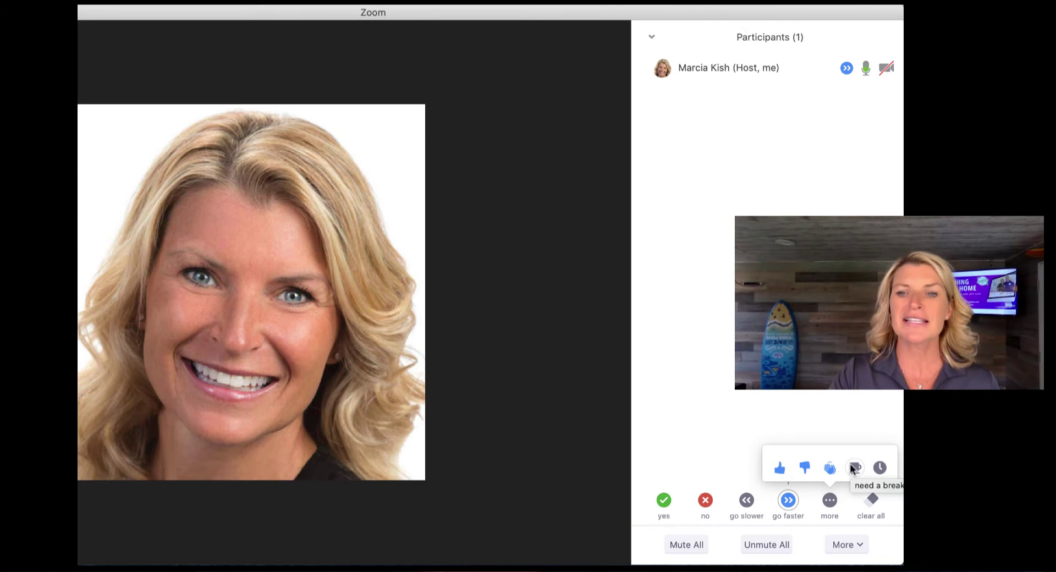
click(853, 468)
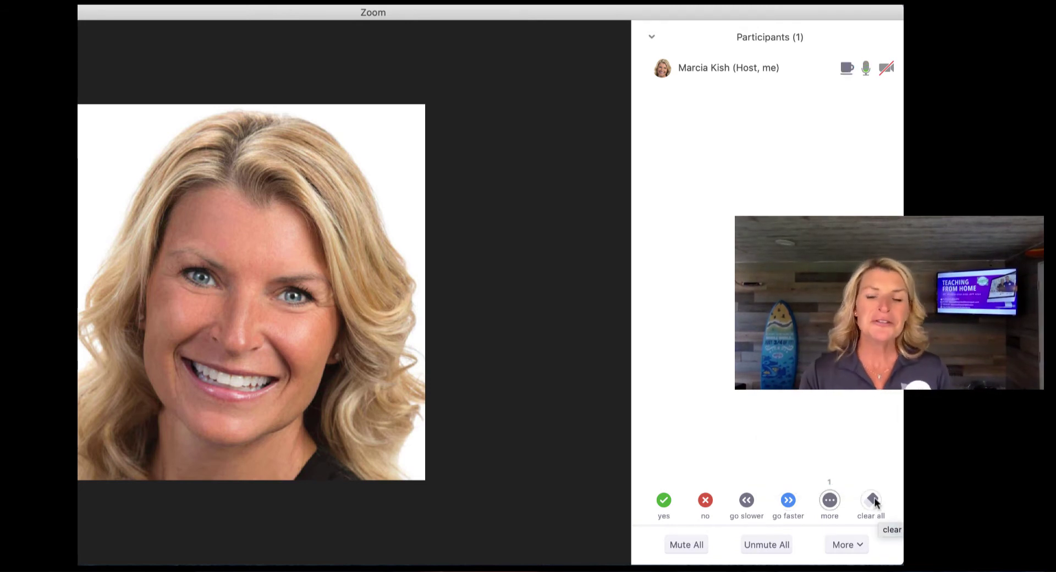
click(873, 498)
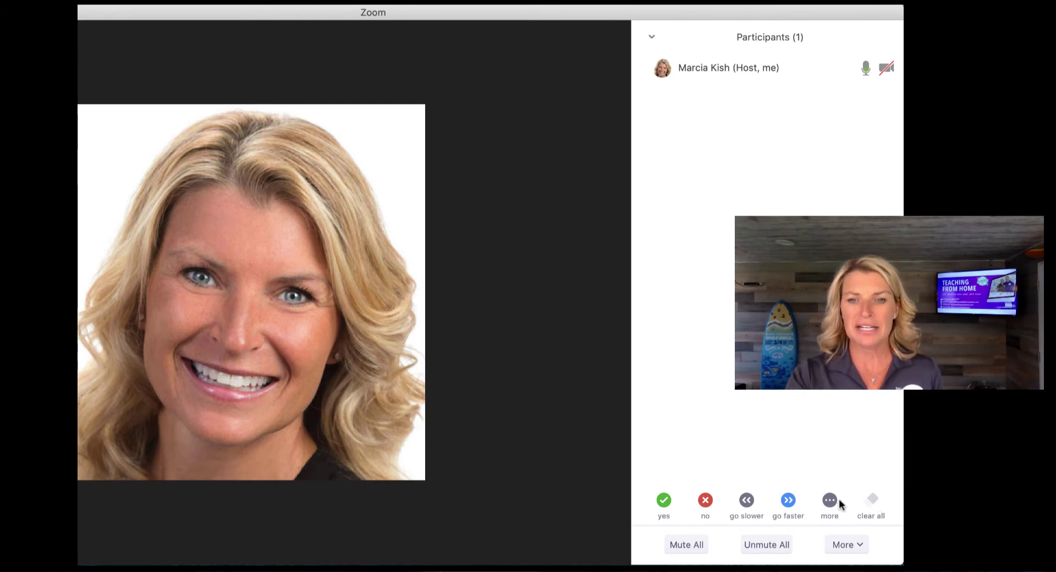
- Examine the Mute All confirmation without muting anyone, and view the additional participant management options
click(692, 543)
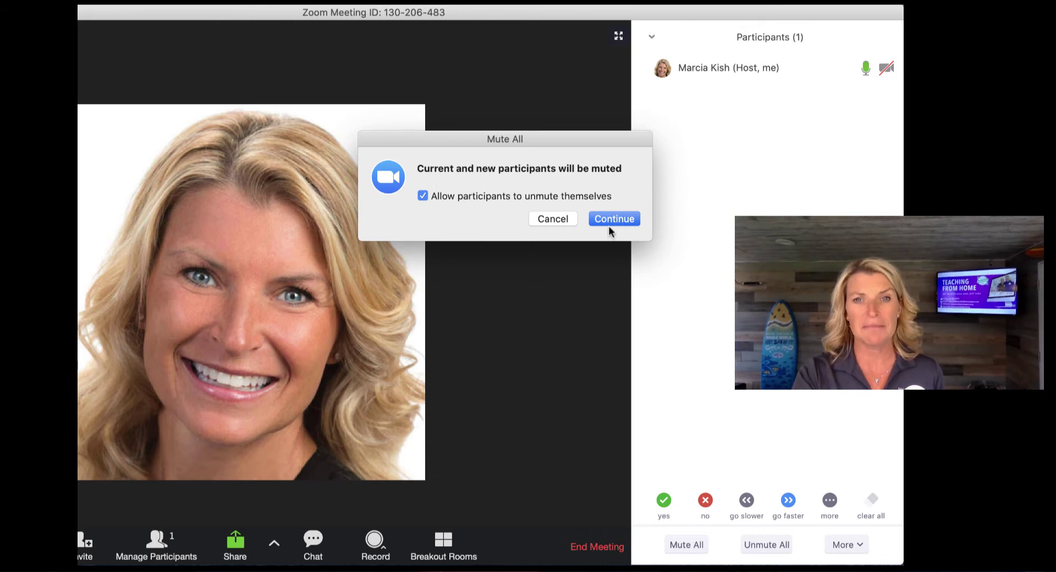
click(557, 218)
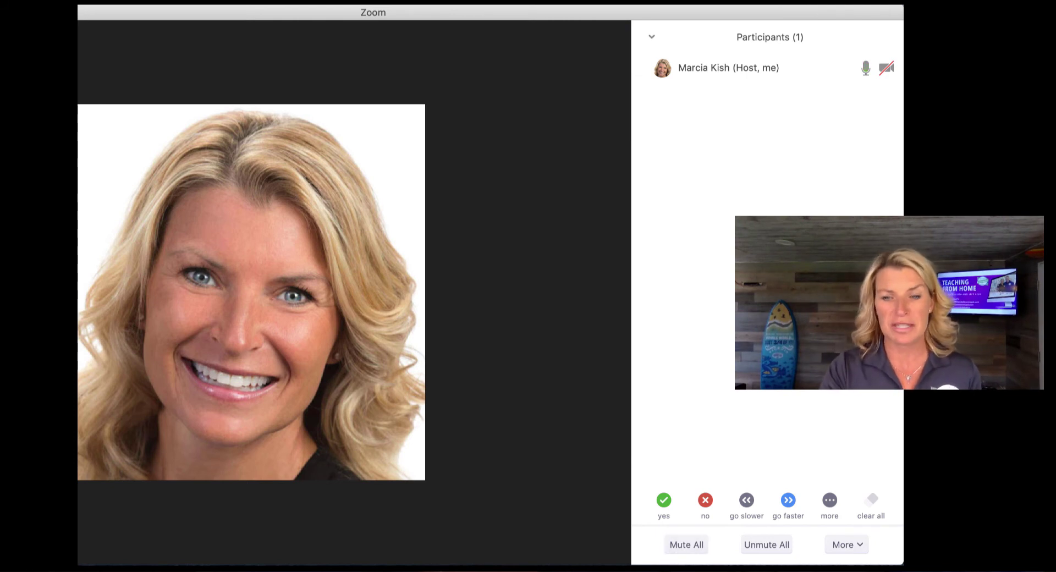
click(847, 545)
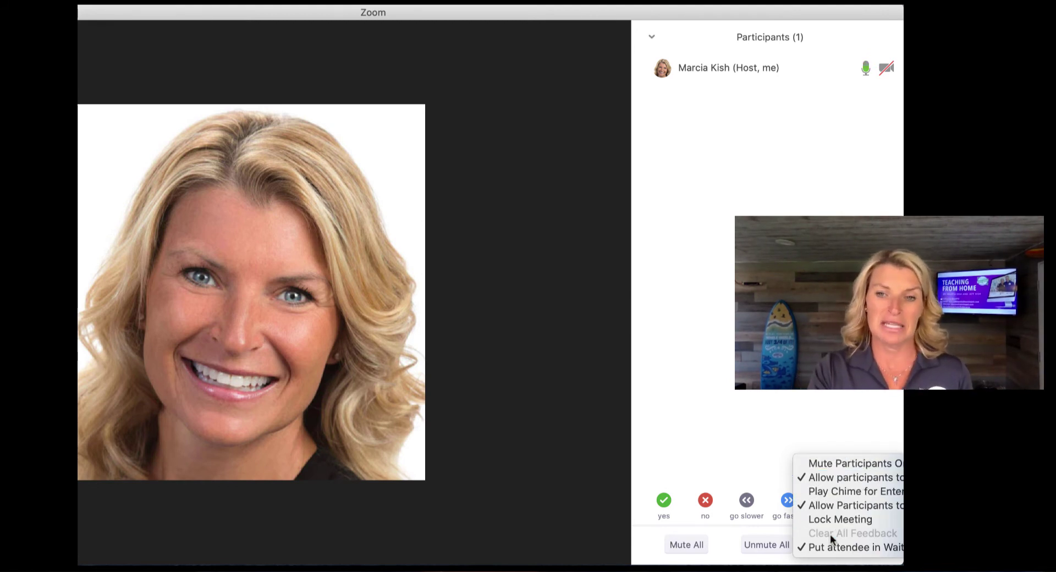
click(259, 493)
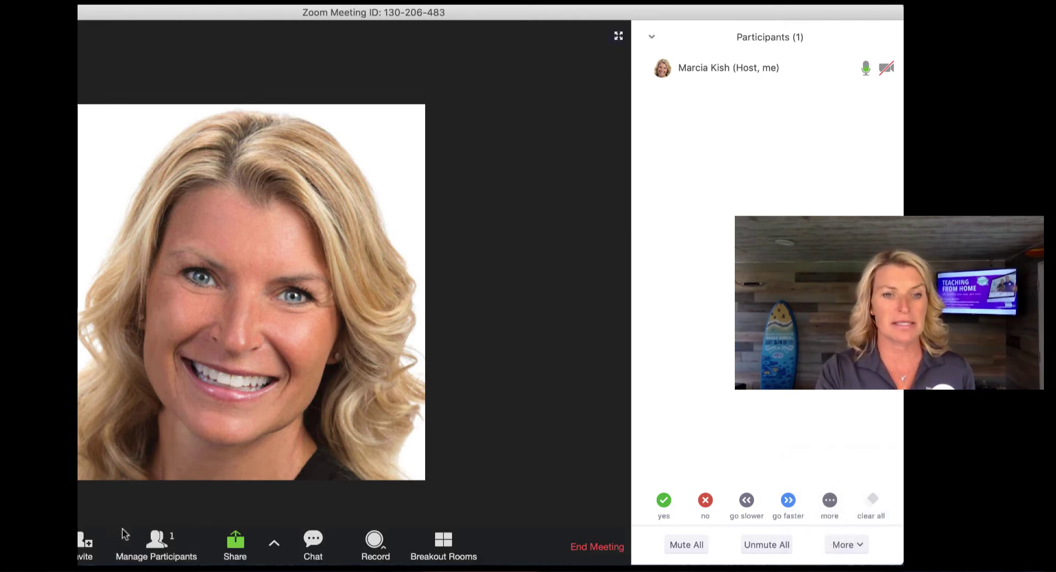
- Examine the basic screen sharing sources without sharing, and view the options for how many participants can share
click(237, 543)
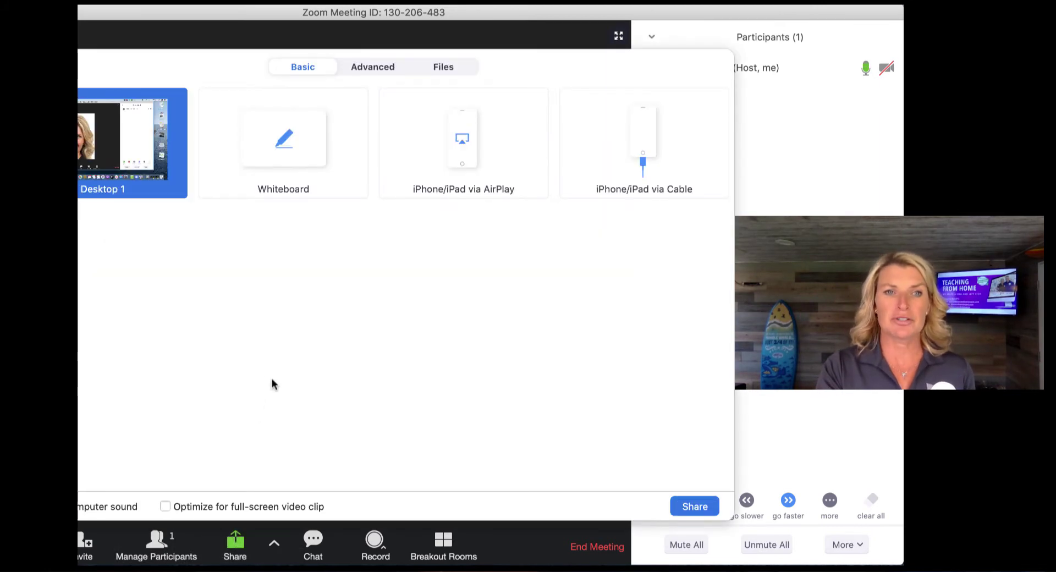
drag(194, 53, 272, 52)
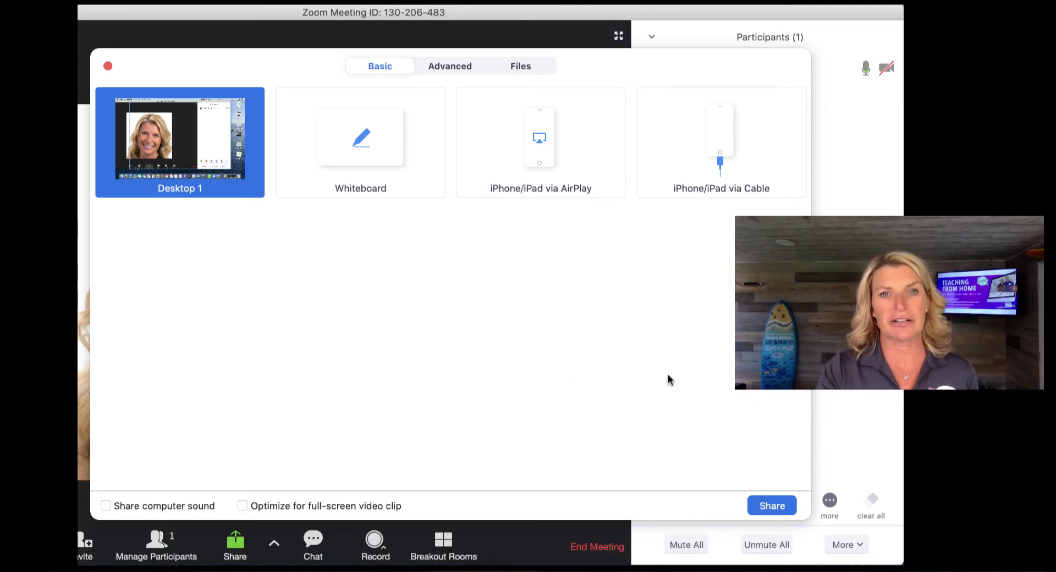
click(108, 66)
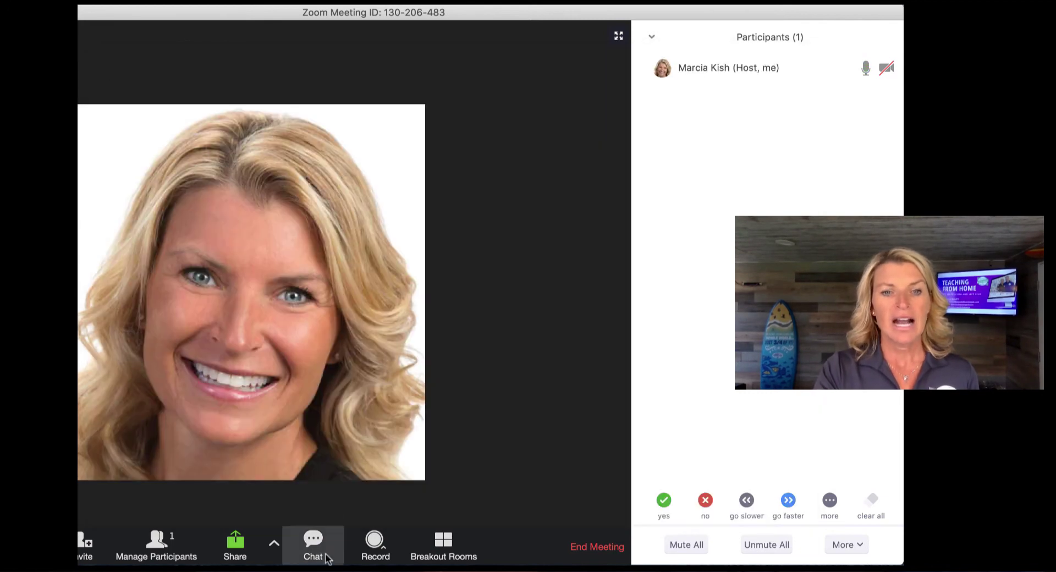
click(273, 543)
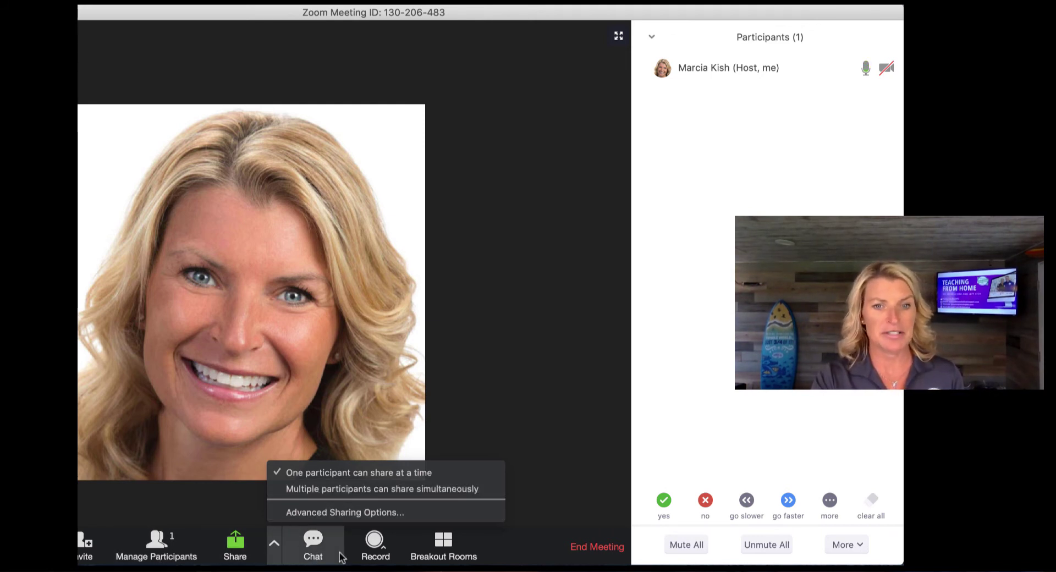
- Show the meeting chat alongside the participants list and view its additional options
click(311, 542)
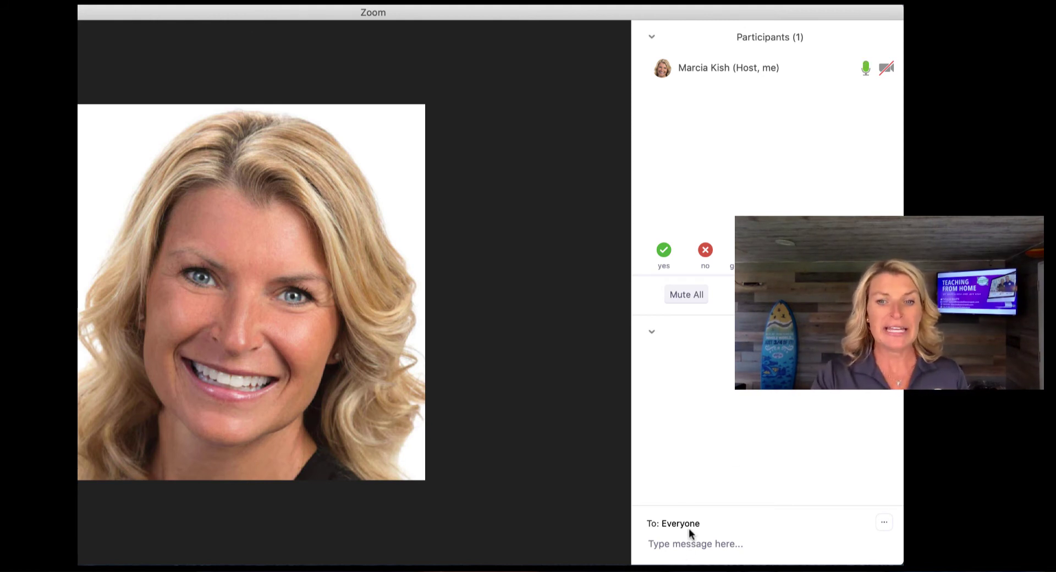
click(885, 523)
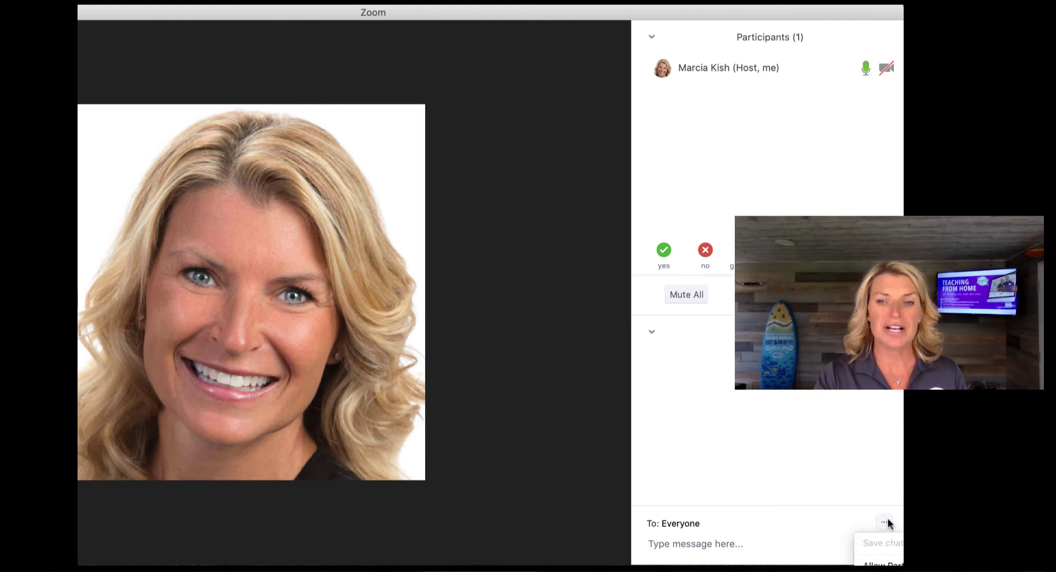
click(769, 465)
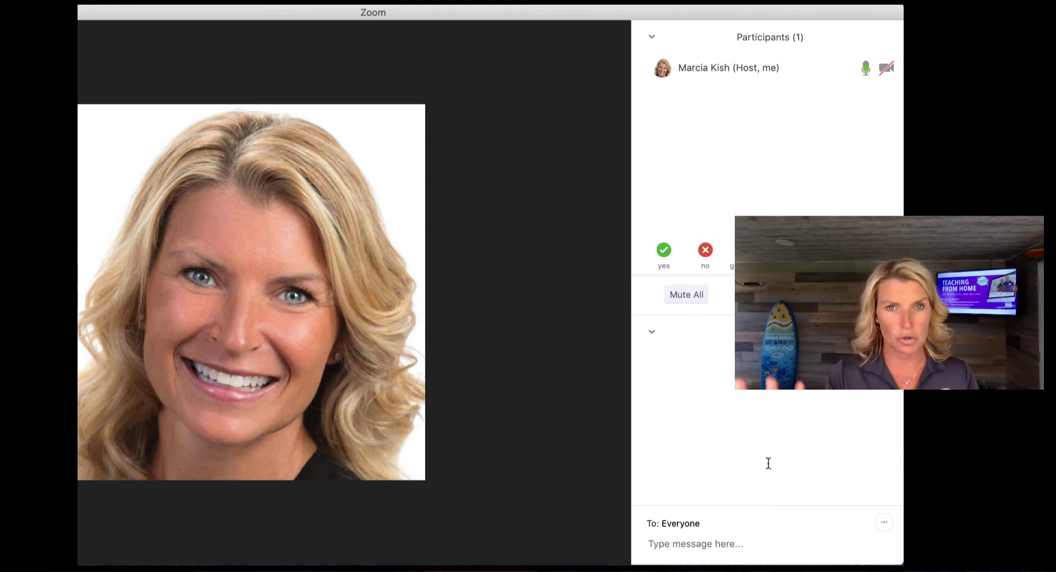
- Examine the meeting recording locations and the breakout room assignment settings without recording or creating rooms
mouse_move(375, 526)
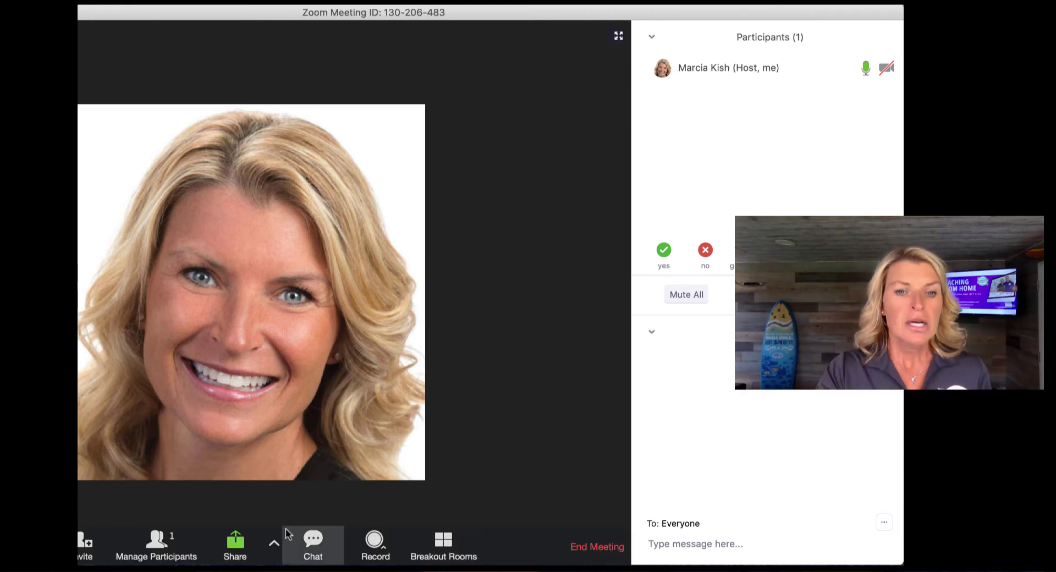
click(373, 542)
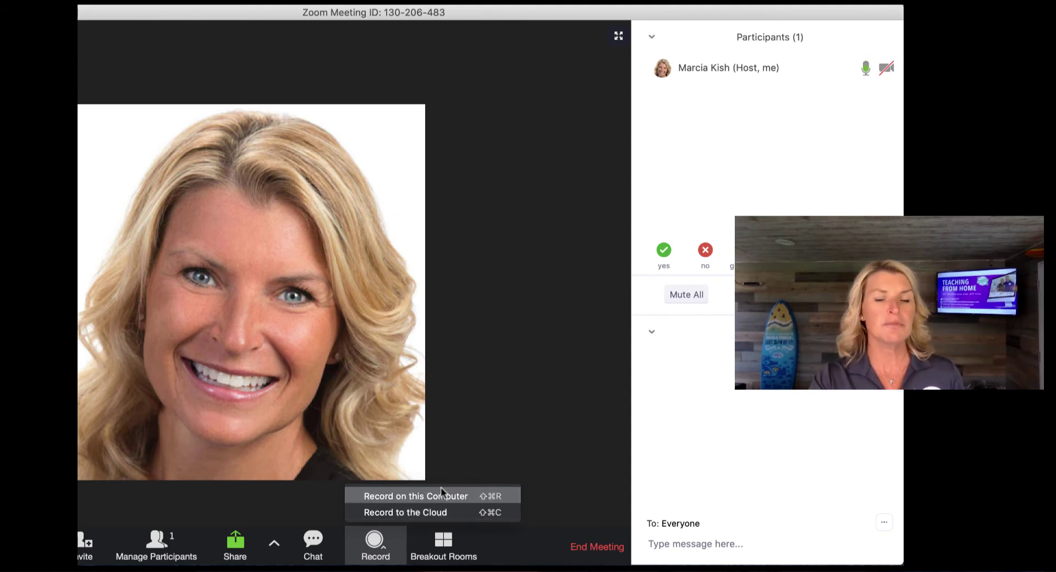
click(546, 378)
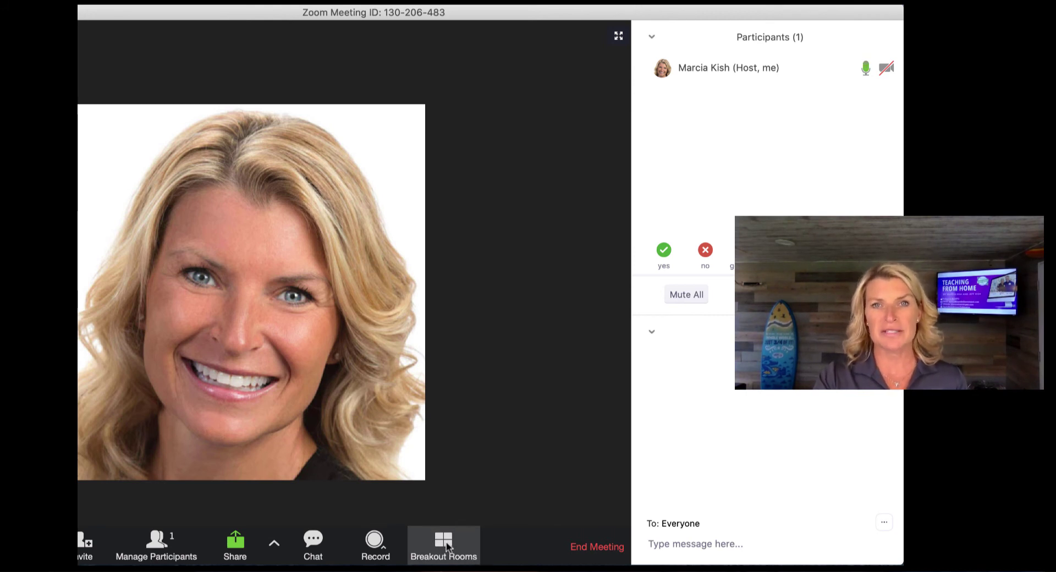
click(449, 546)
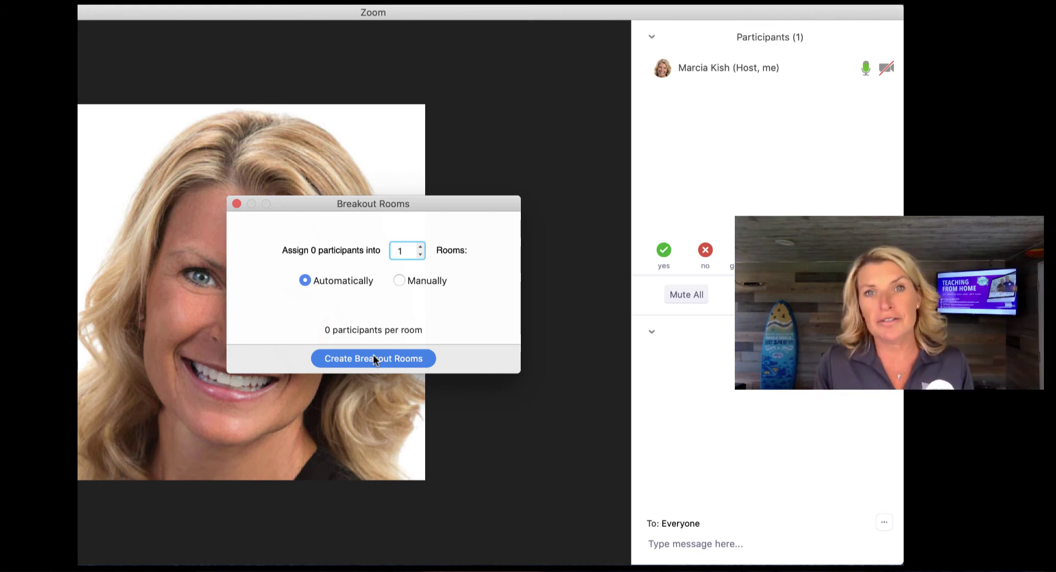
click(236, 203)
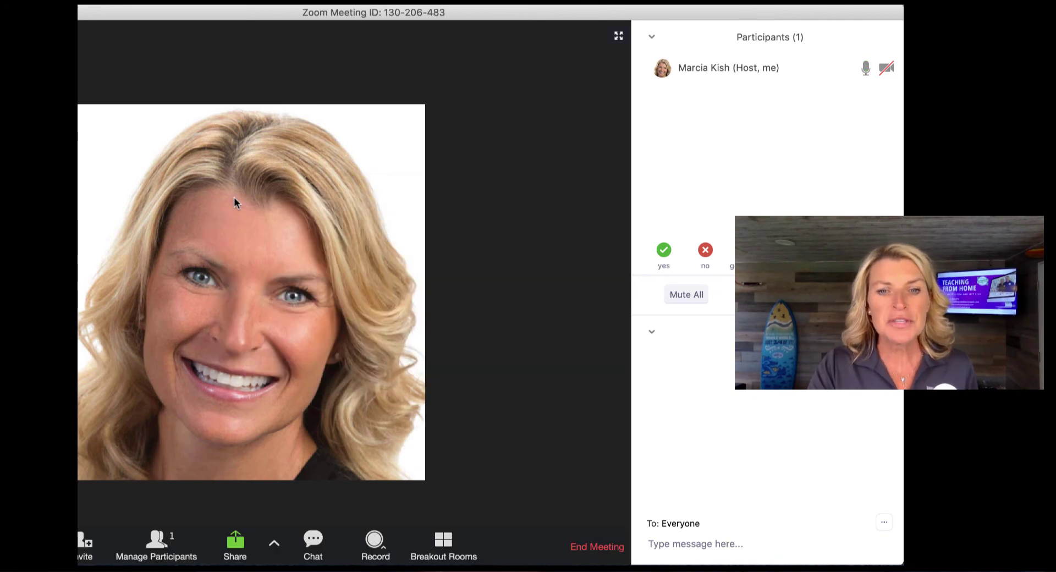